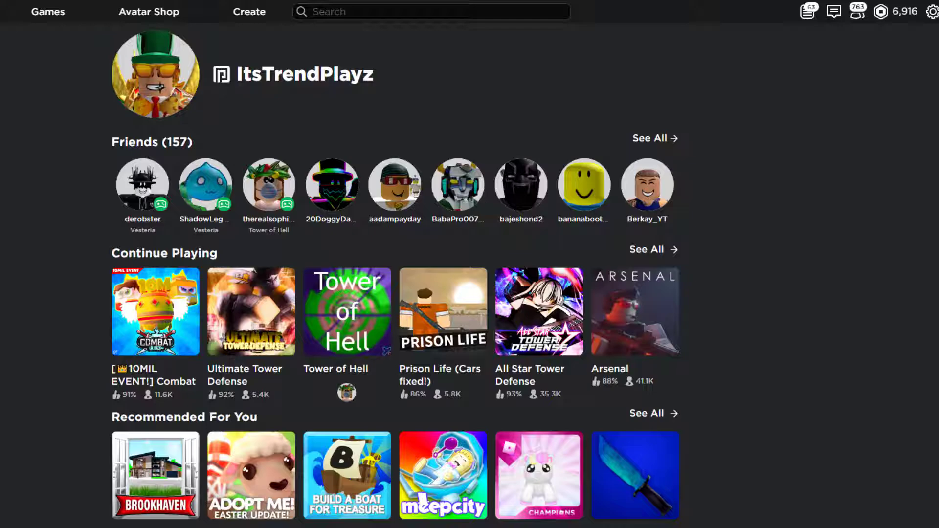
scroll(60, 326, "down", 1)
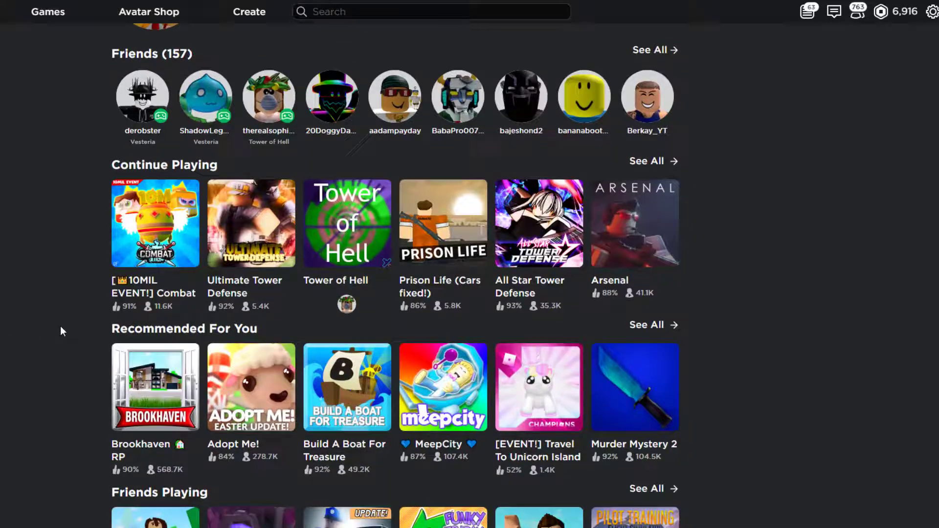
scroll(60, 326, "down", 2)
scroll(60, 327, "up", 3)
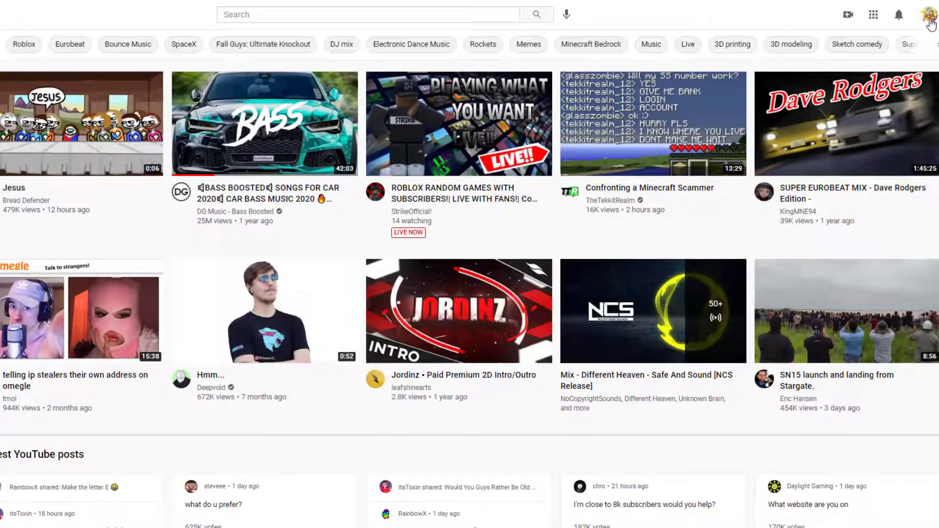
Step: Show TrendPlayz's uploaded videos, preview the older secret promo codes video, and return to the grid
left_click(929, 16)
left_click(838, 82)
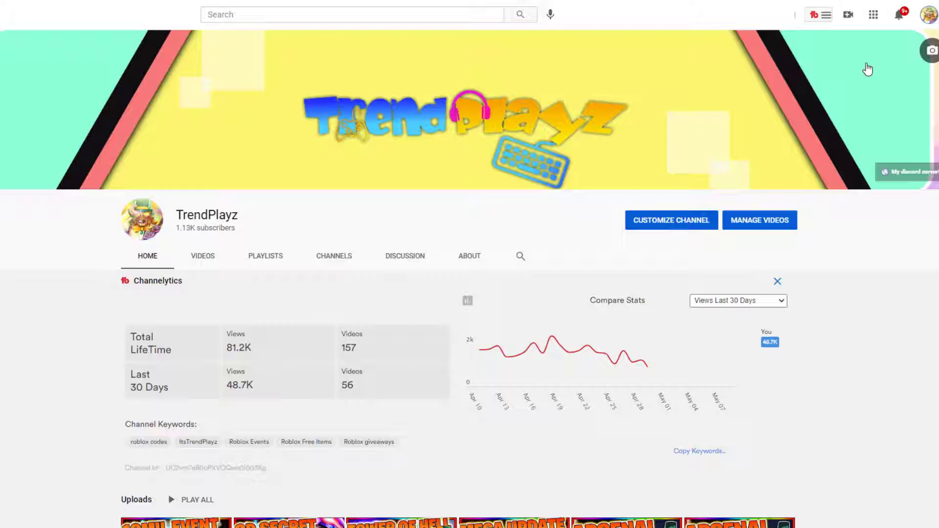
scroll(414, 55, "down", 3)
scroll(358, 67, "down", 2)
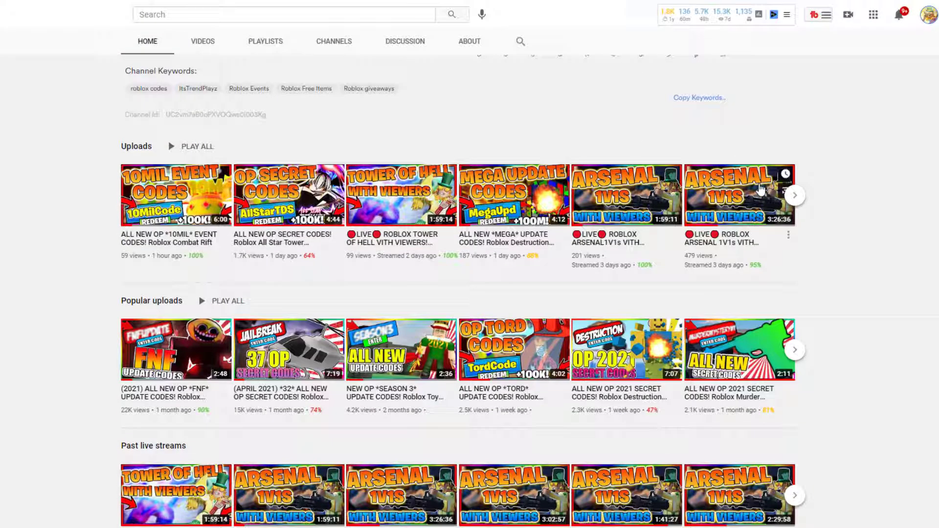
left_click(794, 197)
left_click(203, 42)
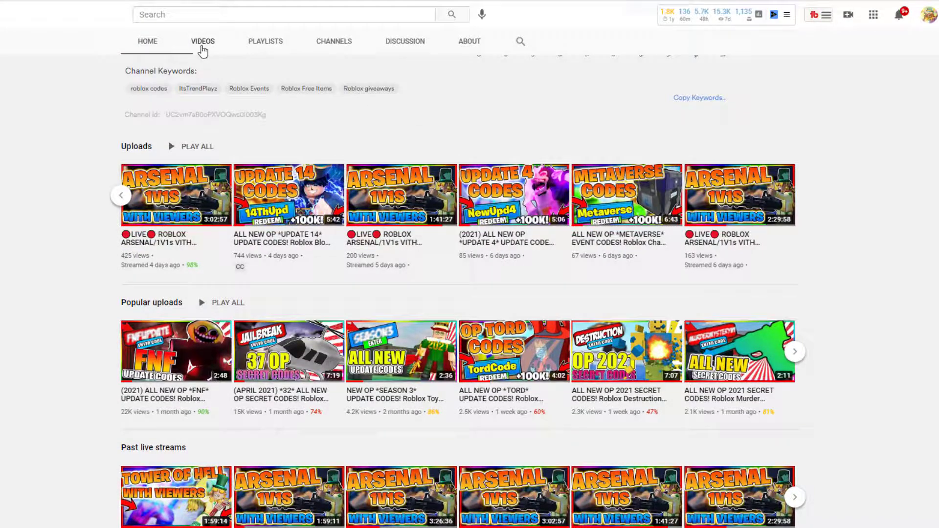
scroll(137, 178, "down", 3)
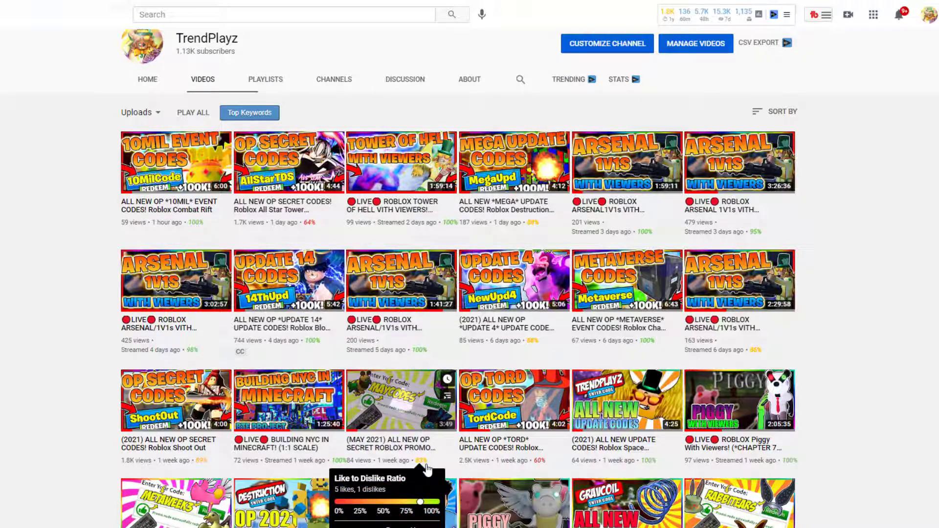
scroll(428, 466, "down", 5)
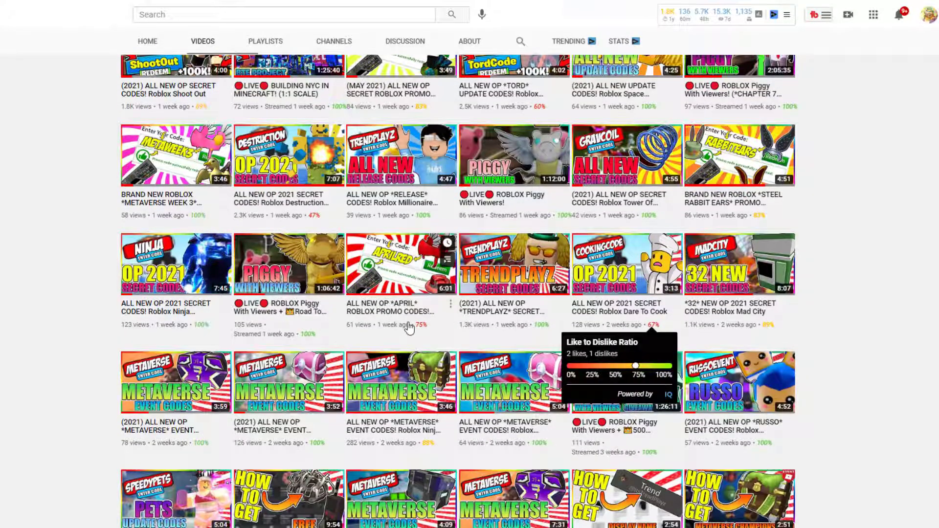
scroll(834, 360, "down", 2)
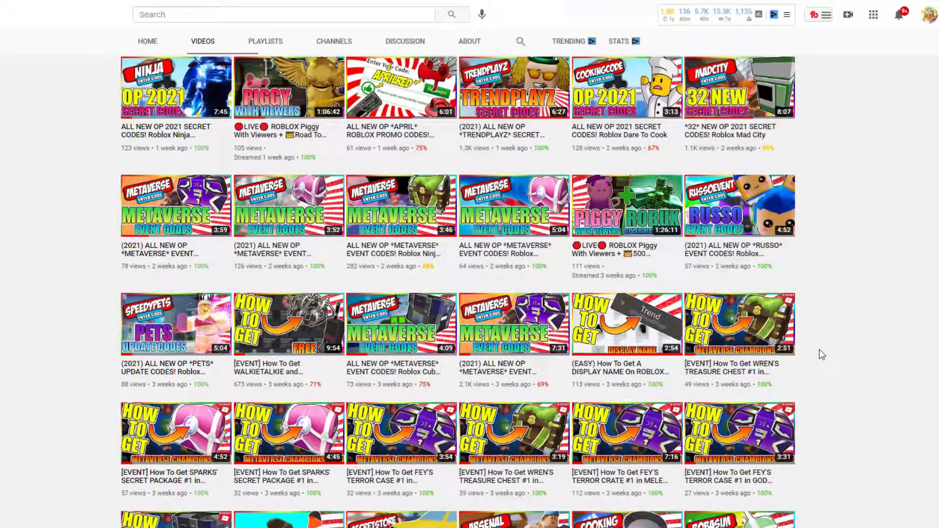
scroll(820, 349, "up", 2)
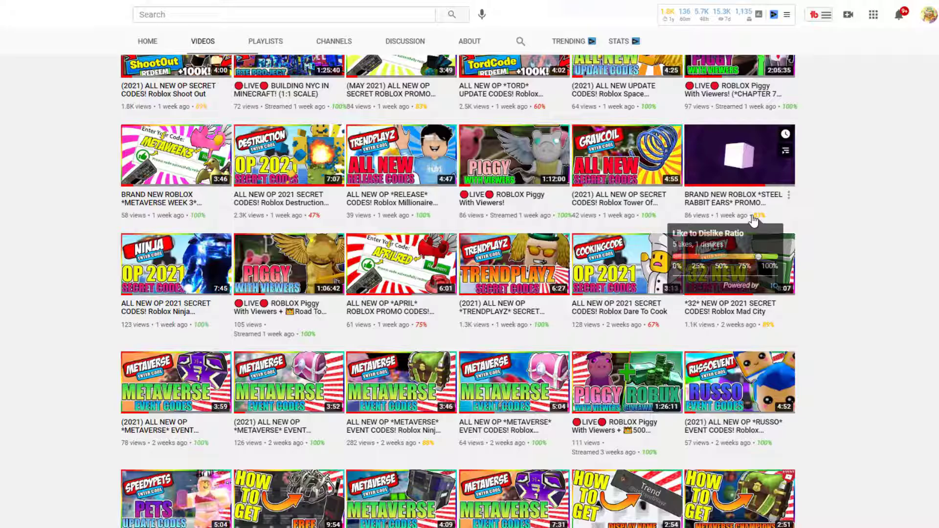
scroll(848, 226, "down", 4)
scroll(848, 226, "down", 3)
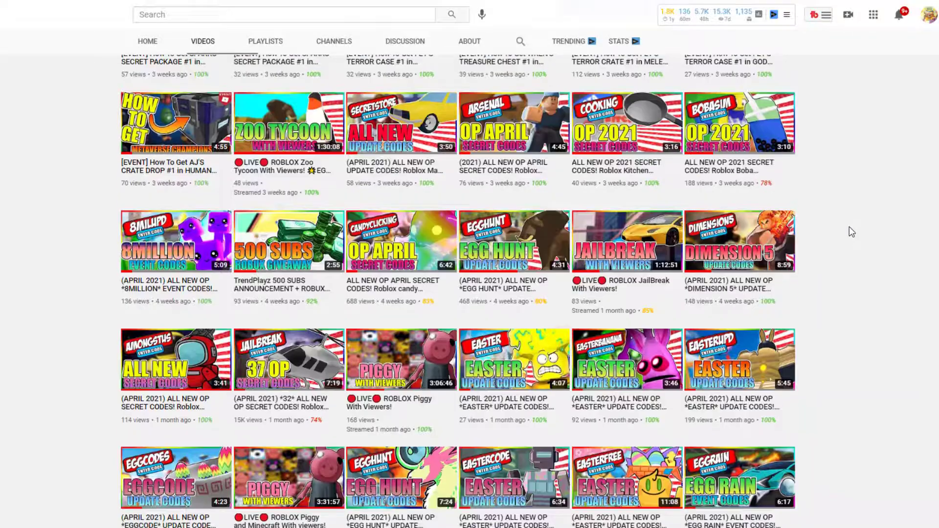
scroll(848, 269, "down", 3)
scroll(848, 268, "down", 2)
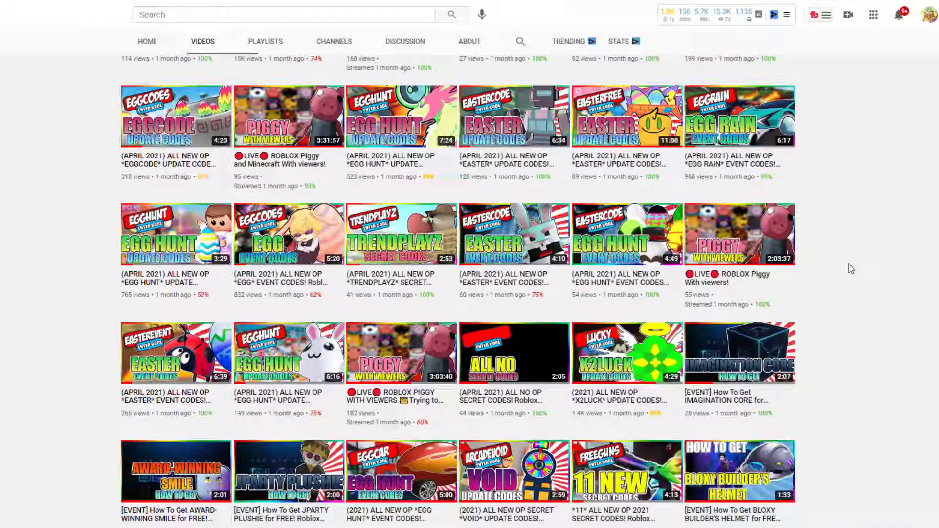
scroll(849, 269, "down", 2)
scroll(849, 268, "down", 3)
scroll(849, 269, "down", 2)
scroll(849, 268, "down", 2)
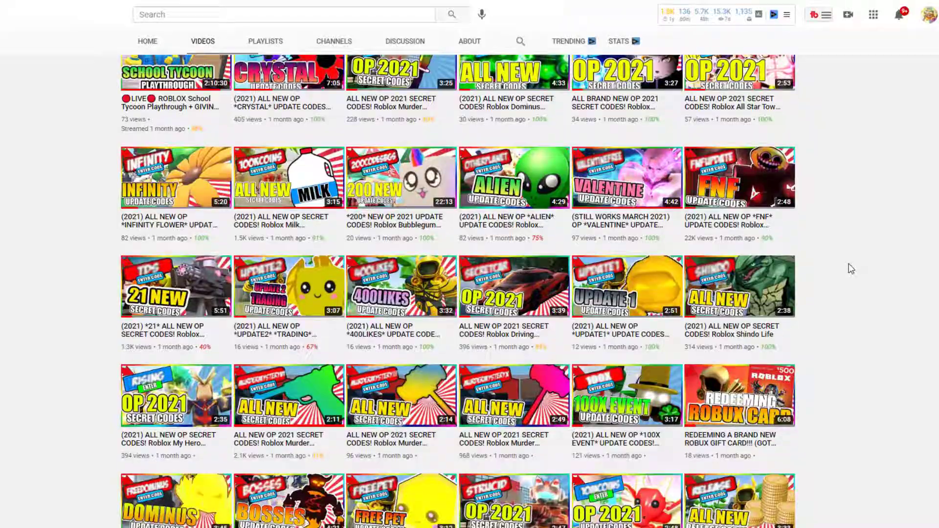
scroll(849, 268, "down", 5)
scroll(849, 268, "down", 3)
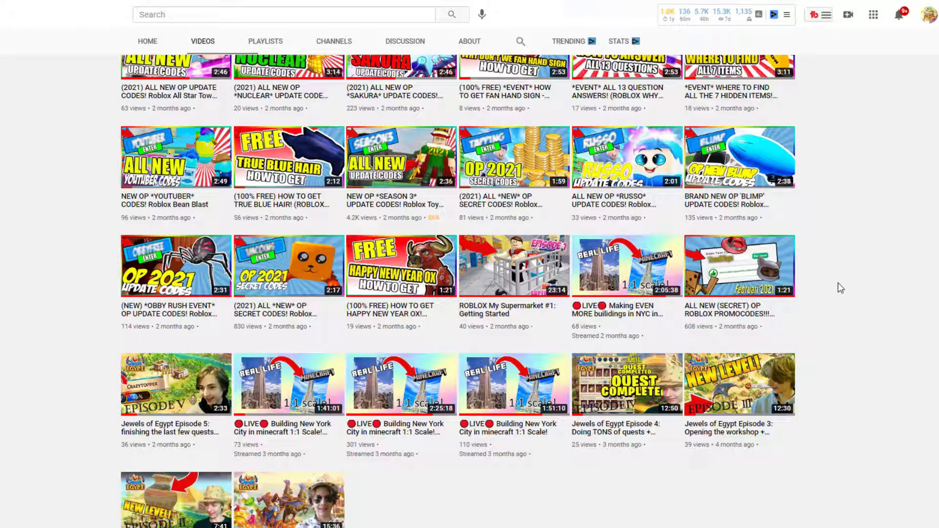
mouse_move(739, 266)
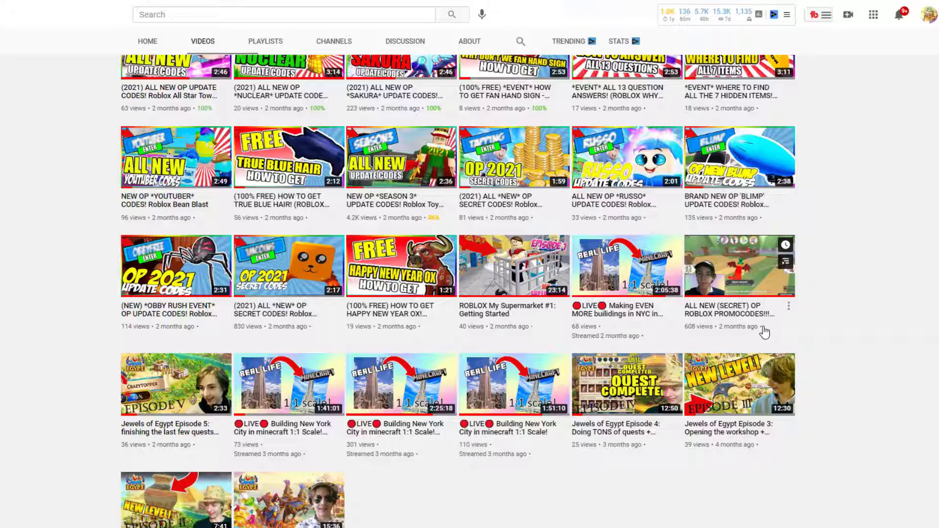
left_click(741, 274)
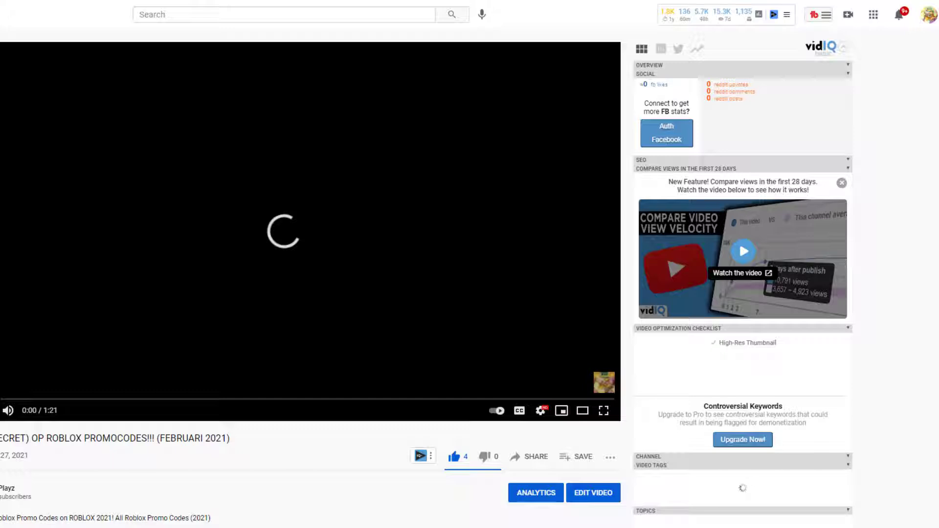
key("alt+Left")
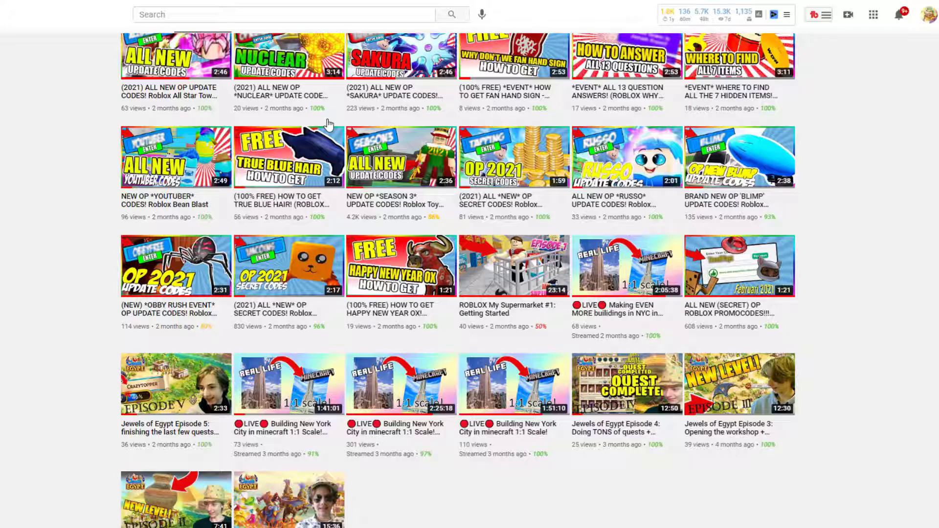
scroll(110, 202, "up", 10)
scroll(110, 202, "up", 10)
scroll(110, 202, "up", 10)
scroll(110, 203, "up", 10)
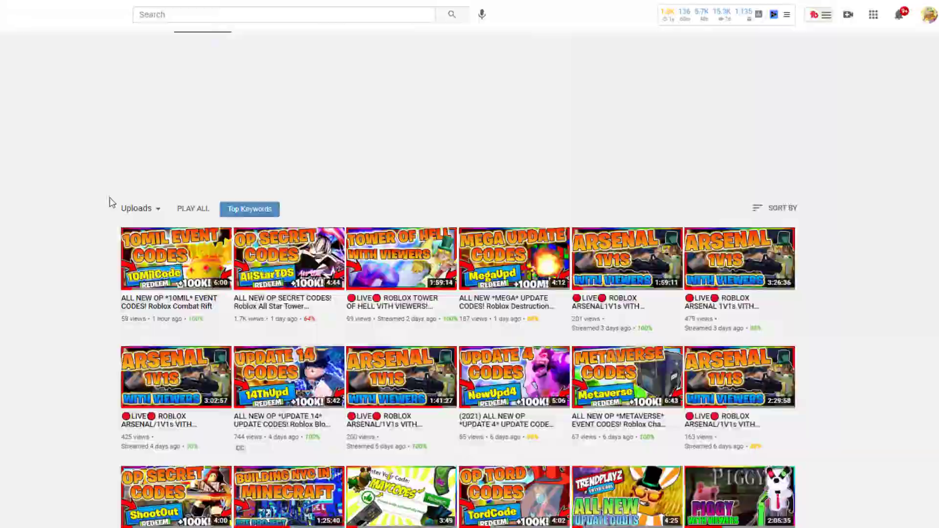
scroll(110, 203, "up", 2)
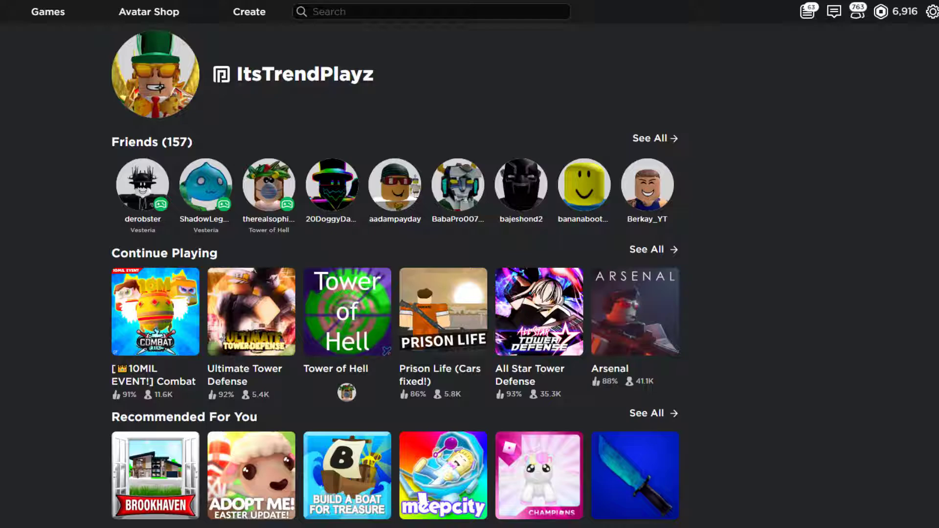
Step: Go to roblox.com/promocodes and redeem WALMARTMEXEARS2021, which reports already redeemed
key("ctrl+l")
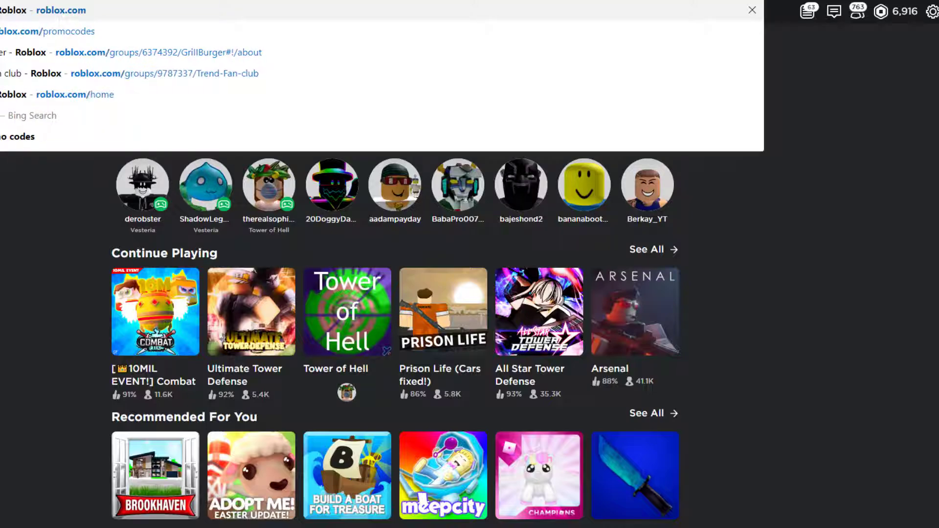
type("promocodes")
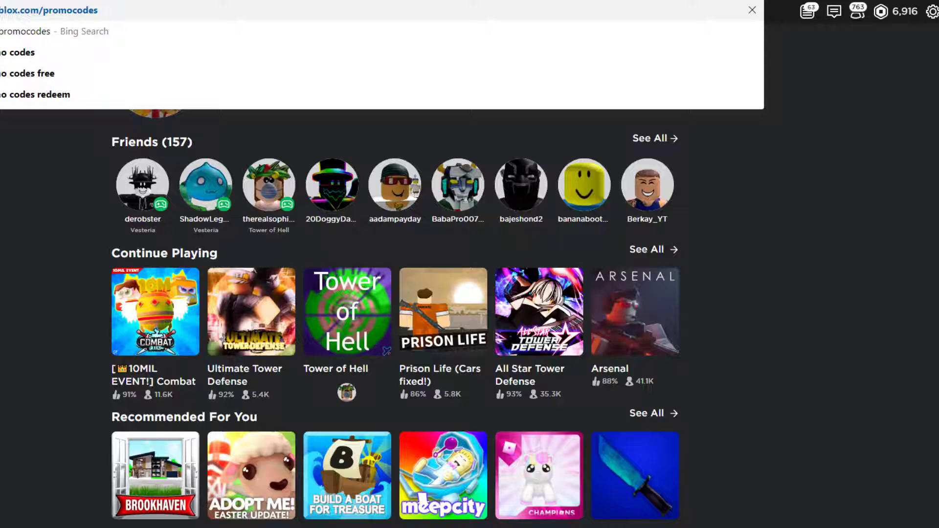
key("Return")
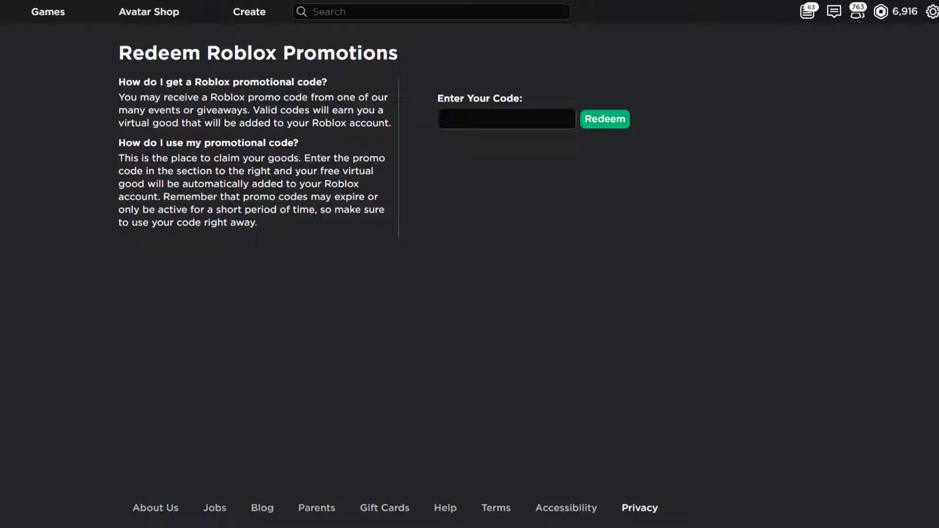
left_click(507, 118)
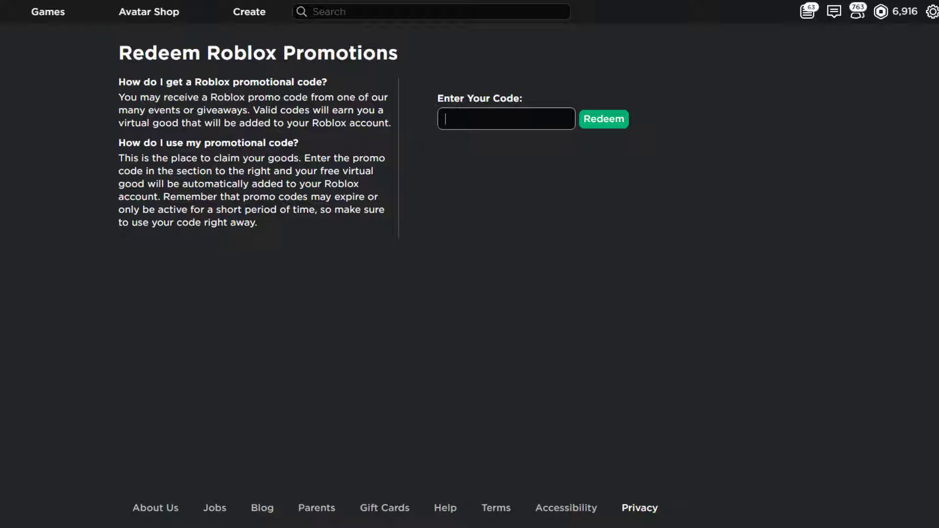
type("WALMART")
type("MEX")
type("EARS")
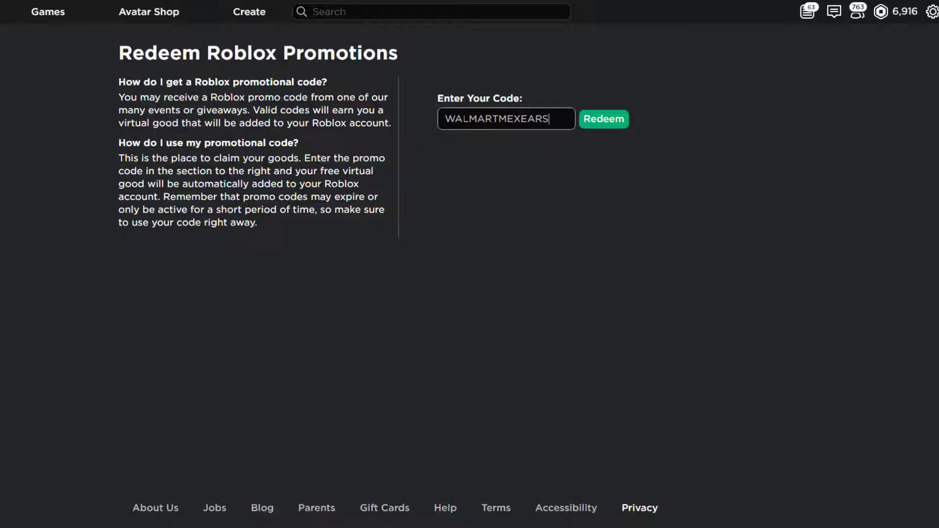
type("2021")
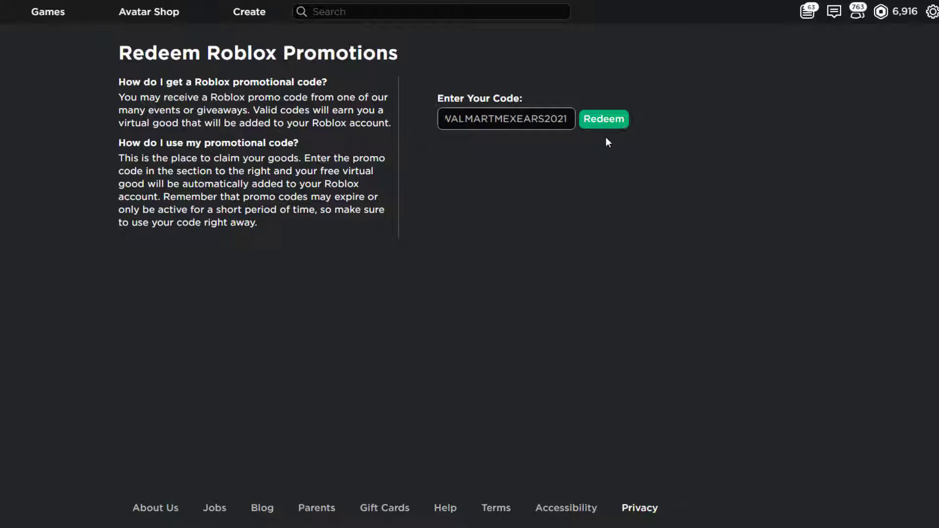
left_click(620, 122)
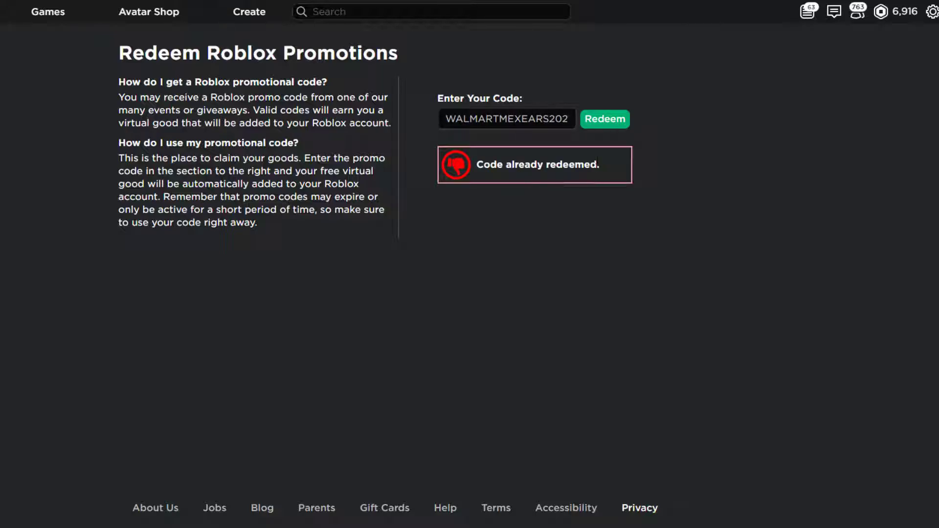
Step: Open the Steel Rabbit Ears item page, try the ears on, then take them off
triple_click(538, 164)
left_click(384, 158)
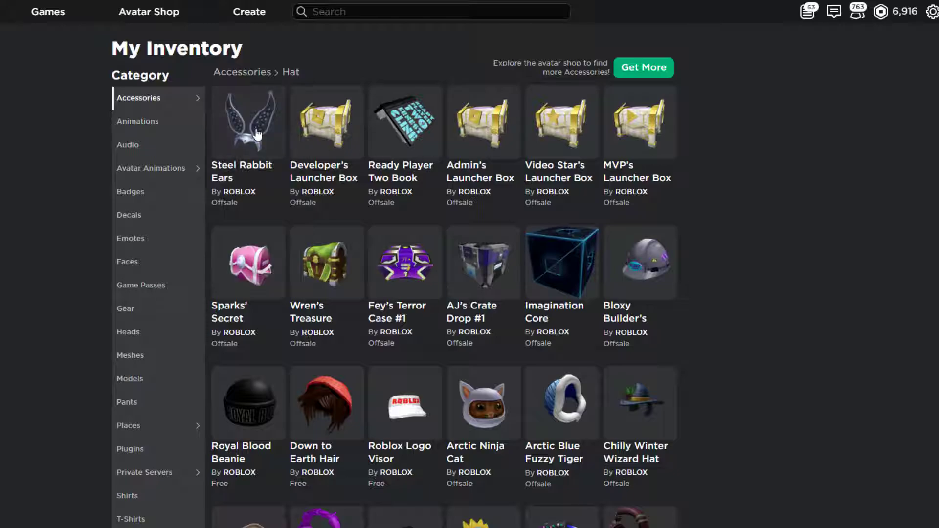
right_click(256, 128)
left_click(313, 140)
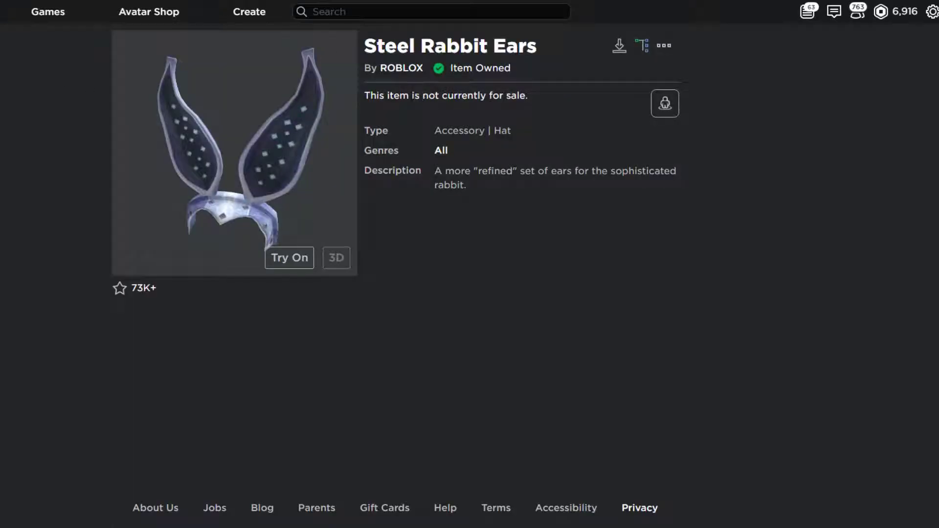
left_click(281, 259)
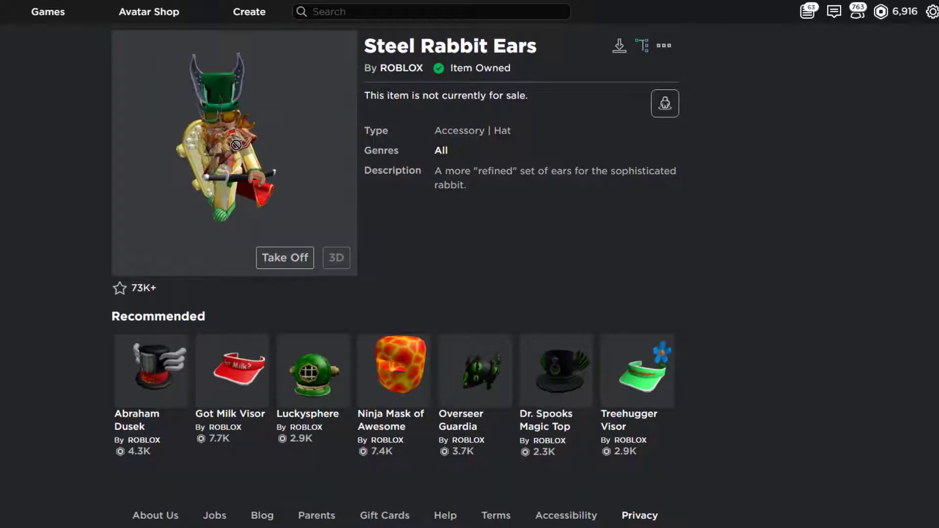
left_click(283, 259)
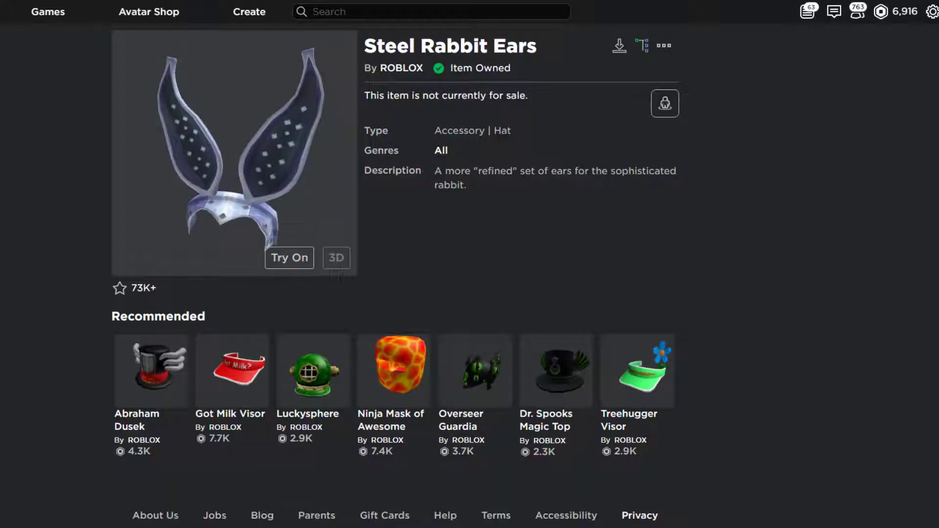
Step: Replace the old code with ROBLOXEDU2021 and submit it, getting an already-redeemed notice
double_click(507, 126)
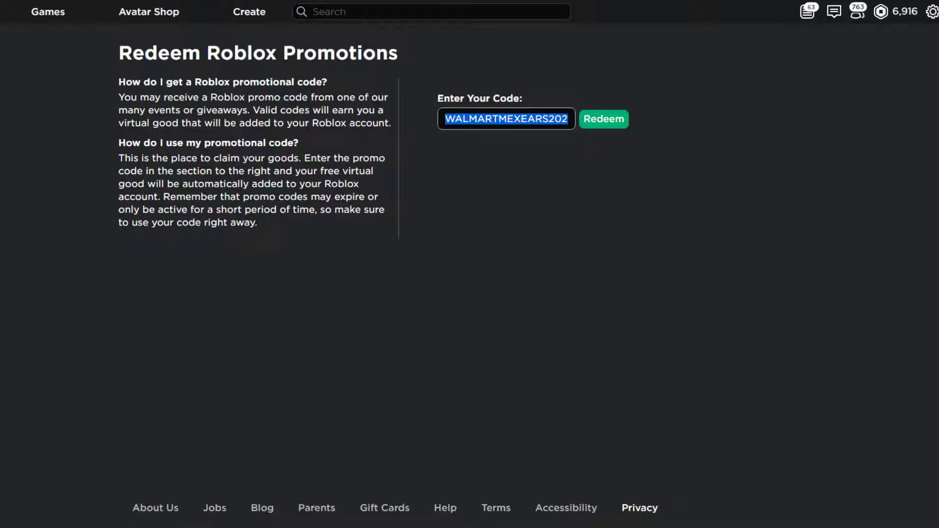
type("ROBLOX")
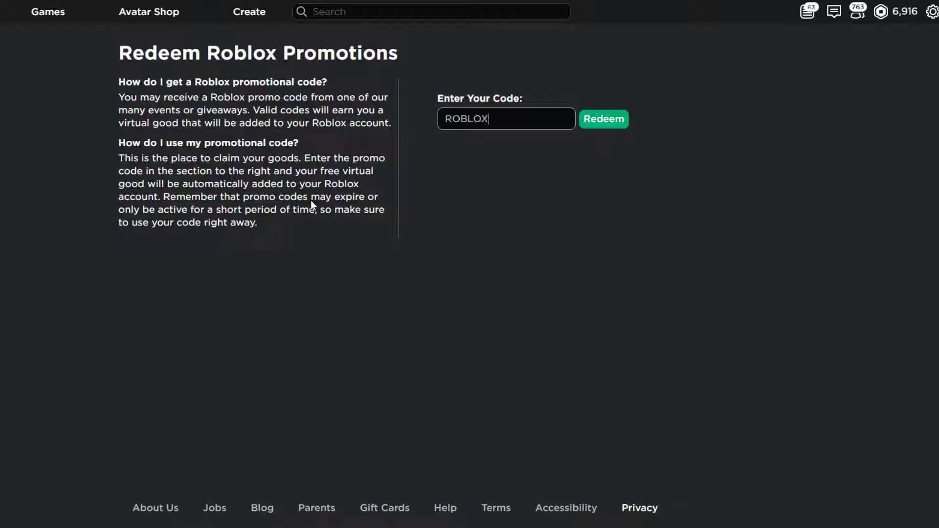
type("EDU20")
type("21")
key("ctrl+a")
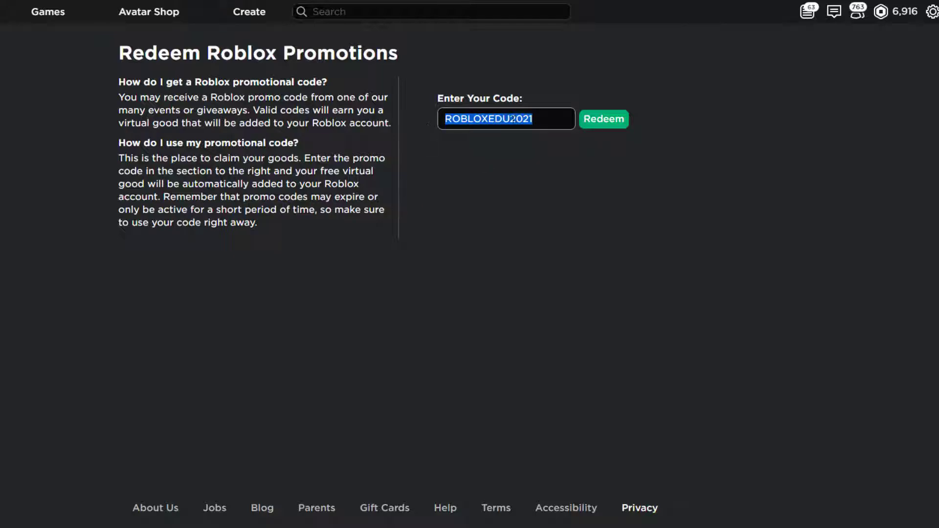
left_click(624, 121)
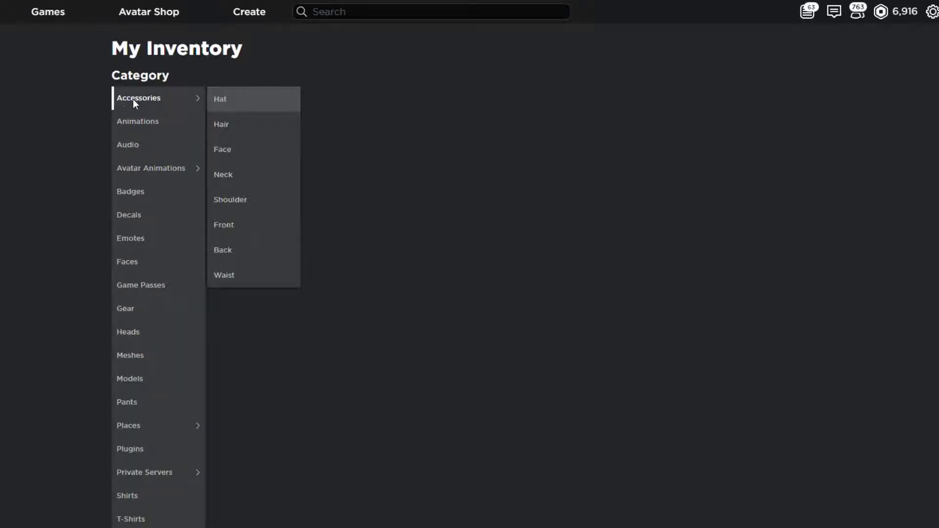
Step: Open Dev Deck from the owned Back accessories, try it on, then take it off
left_click(242, 250)
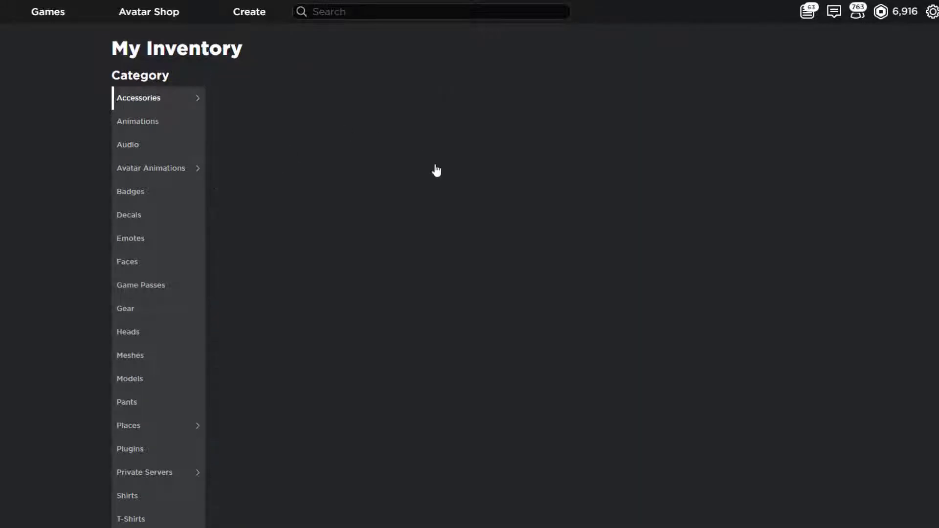
left_click(264, 123)
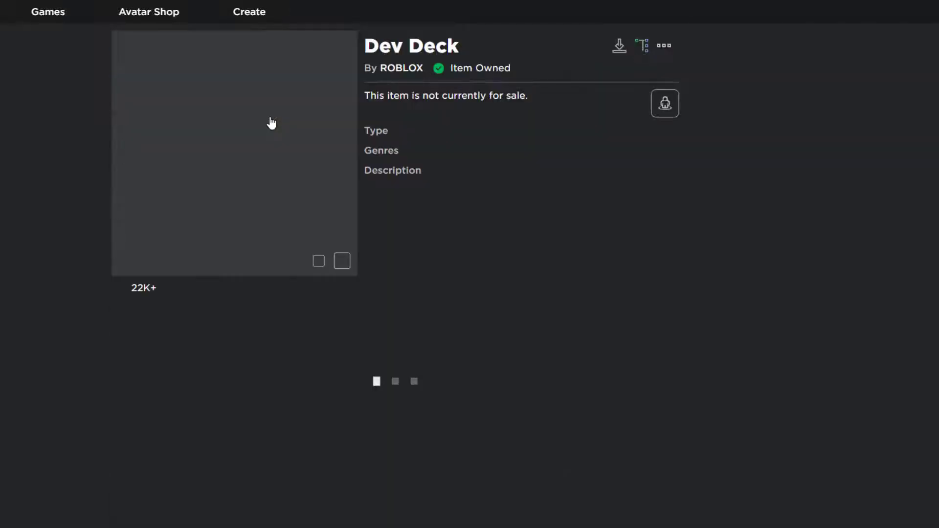
left_click(289, 262)
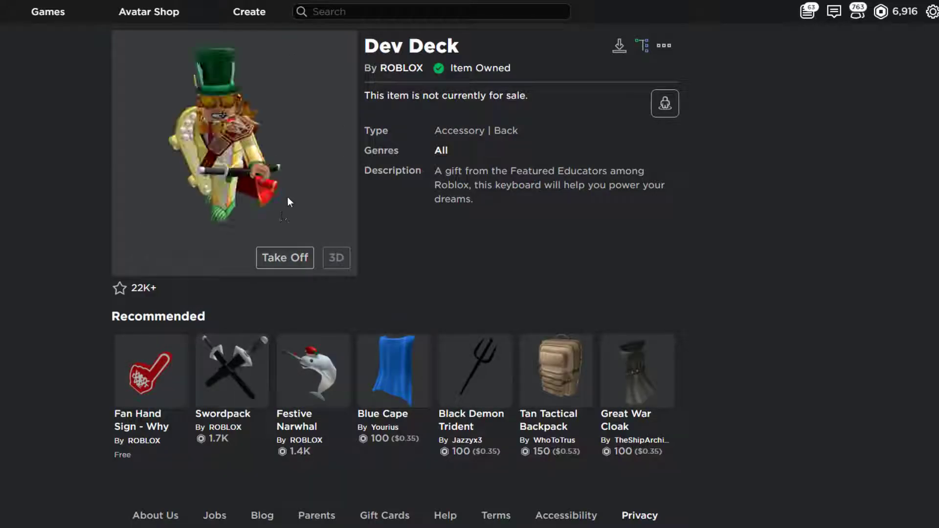
left_click(283, 262)
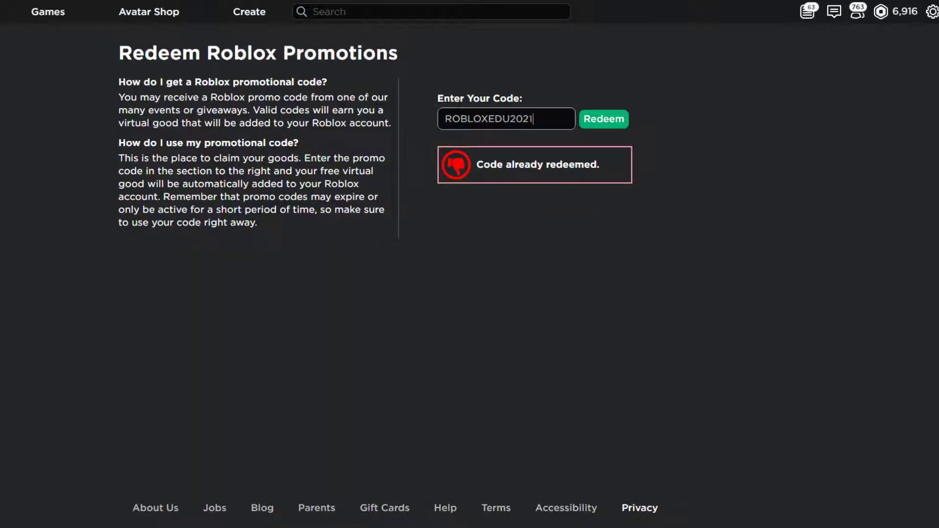
Step: Enter TWEETROBLOX as the promo code and highlight the already-redeemed error message
key("ctrl+a")
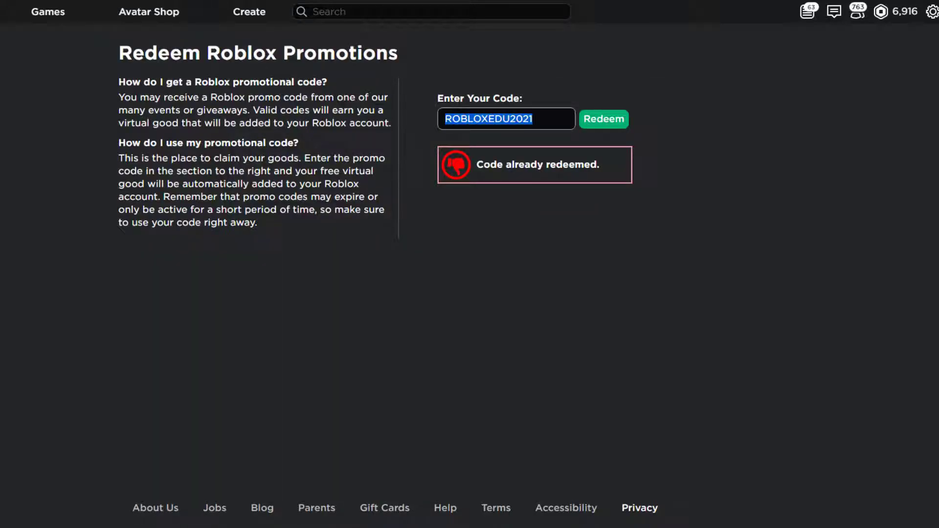
type("TWEETRO")
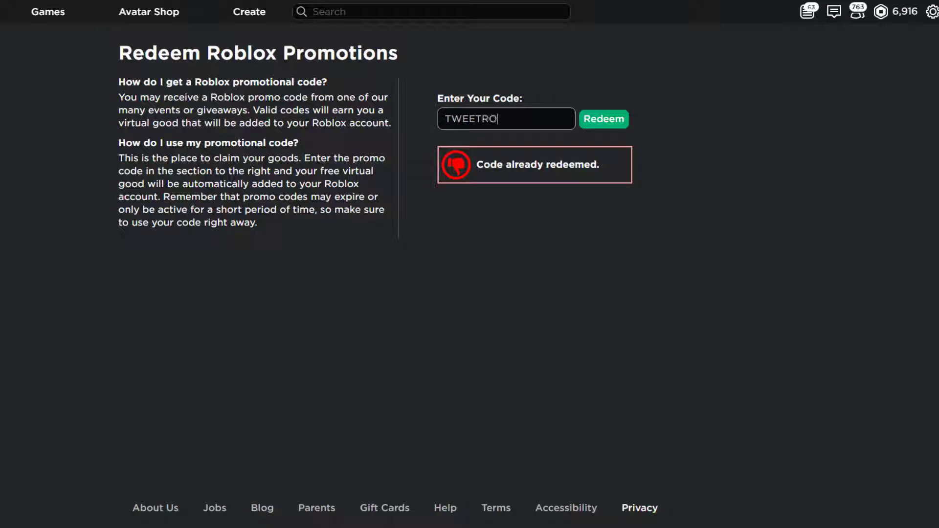
type("BLOX")
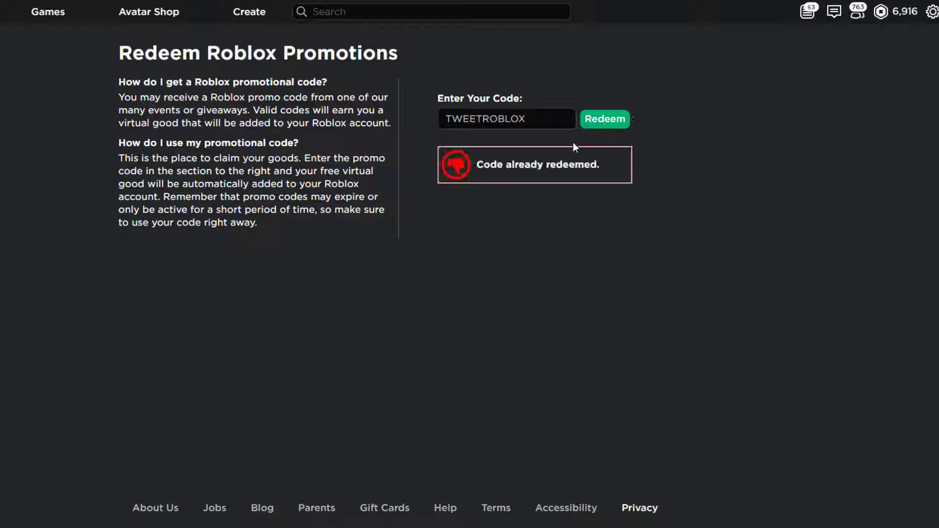
left_click_drag(573, 142, 435, 172)
left_click_drag(603, 168, 483, 176)
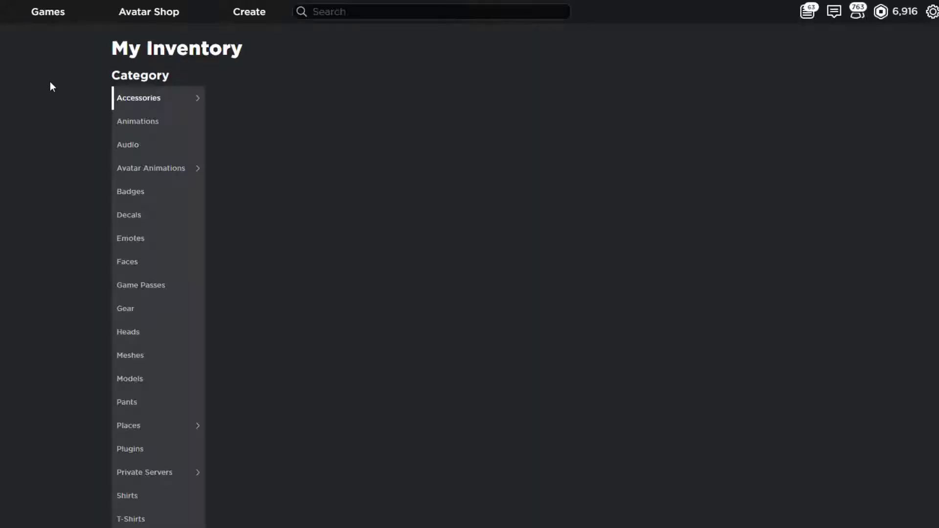
Step: Filter the inventory to Shoulder accessories and open The Bird Says in a new tab
left_click(245, 200)
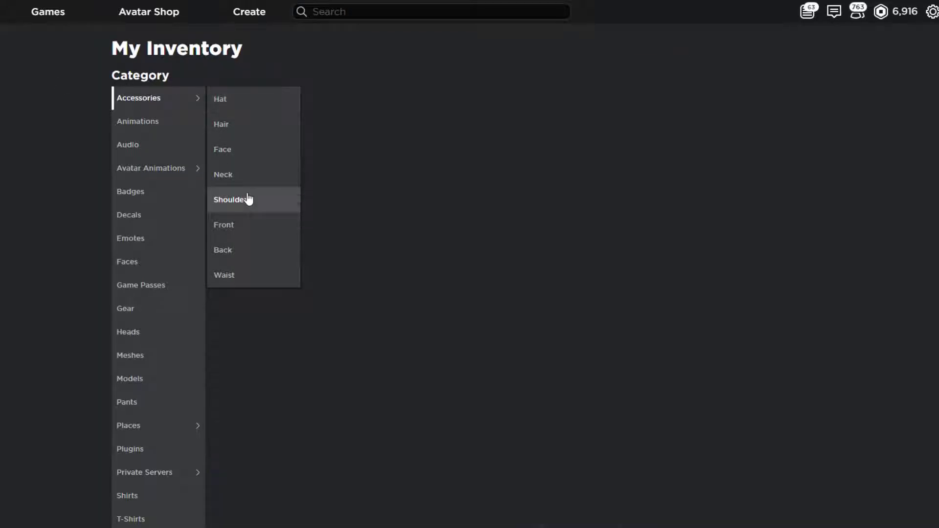
scroll(704, 239, "down", 1)
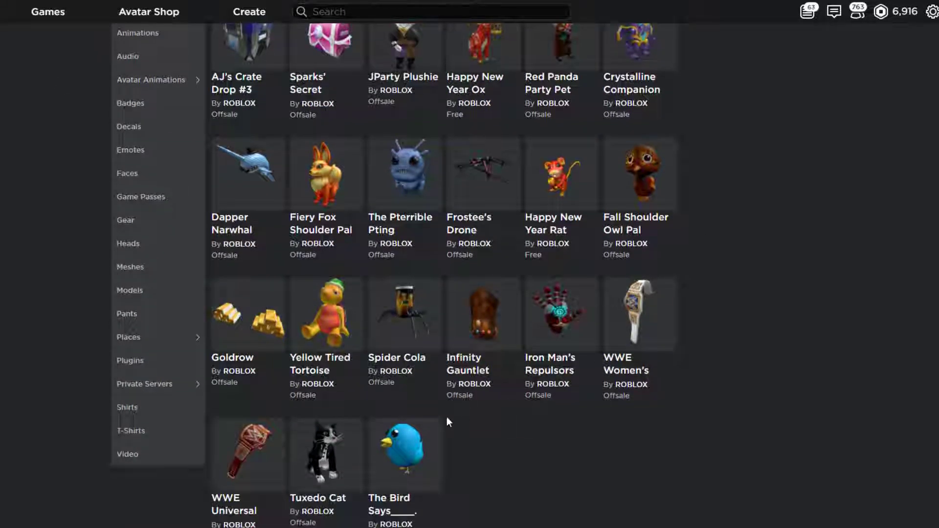
right_click(387, 444)
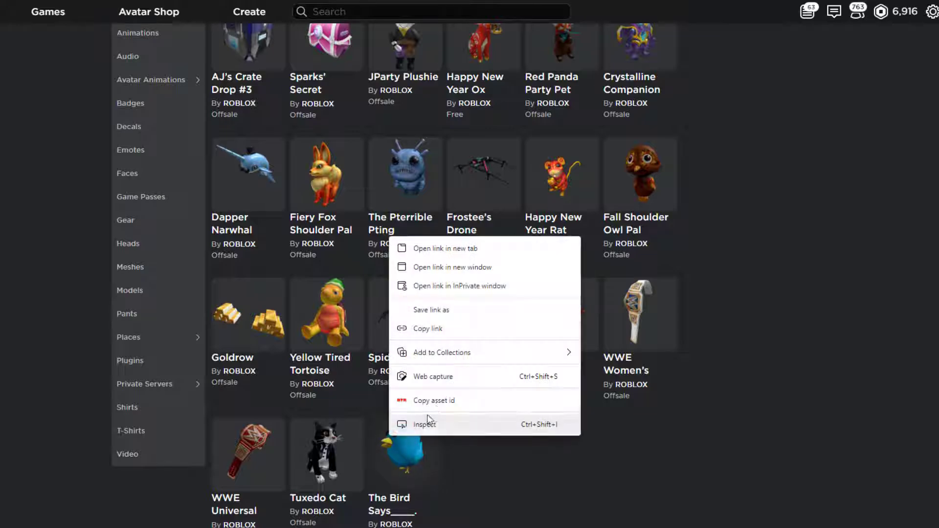
left_click(429, 247)
left_click(252, 2)
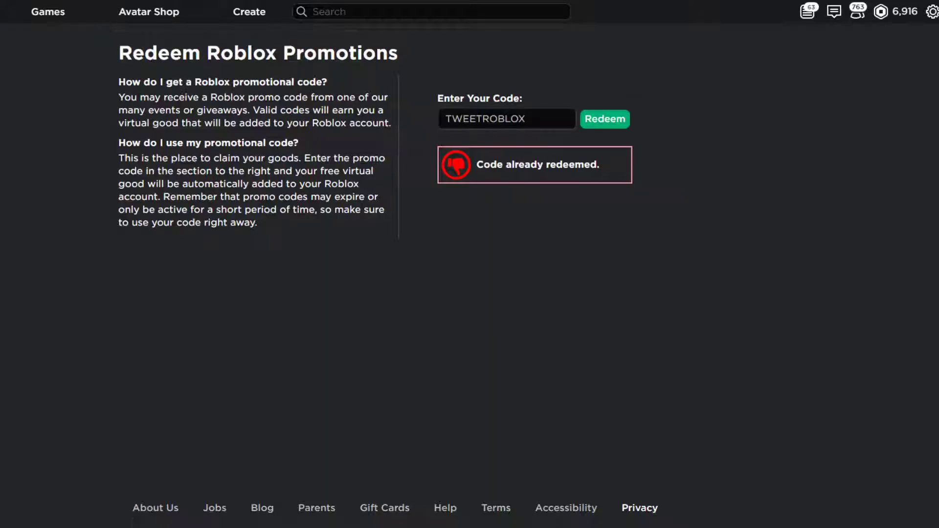
Step: Enter SPIDERCOLA on the redemption page, fixing a typo, and submit it
key("ctrl+Tab")
double_click(499, 118)
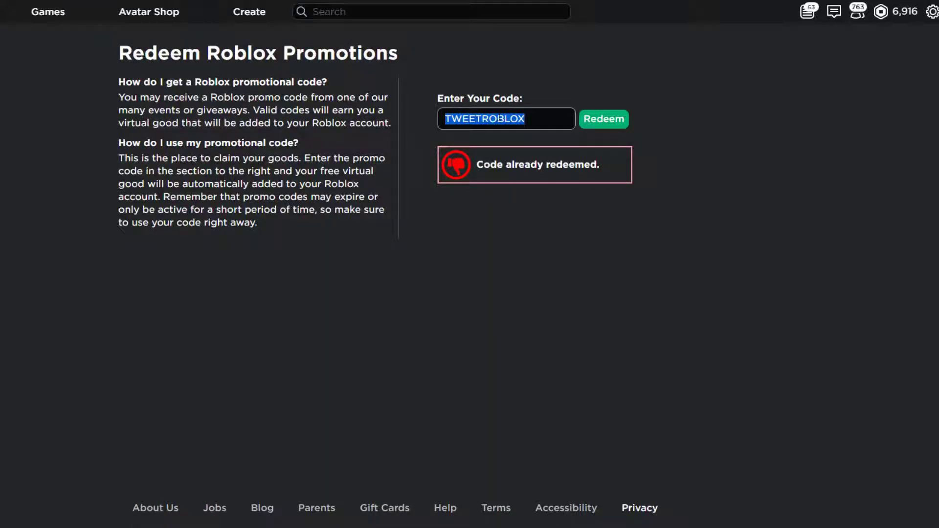
type("SPIDERCLA")
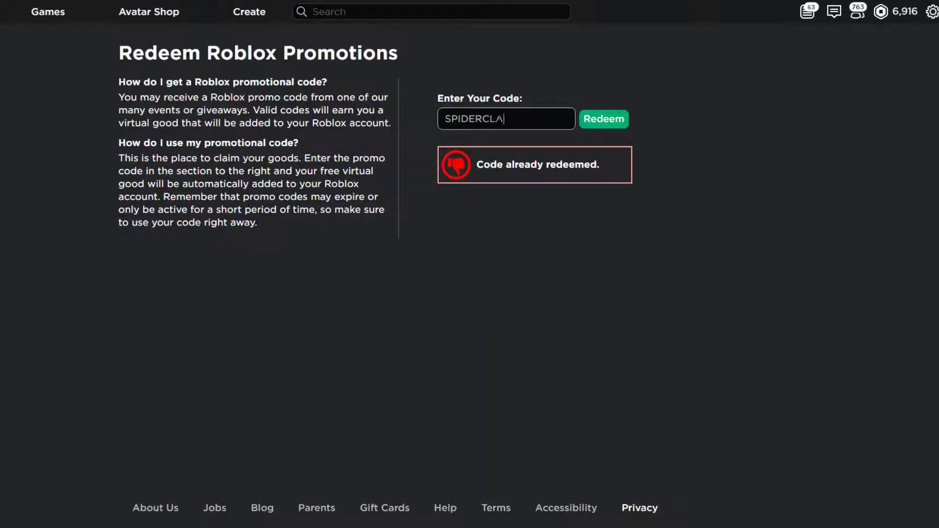
key("BackSpace")
key("BackSpace")
type("OLA")
left_click(601, 120)
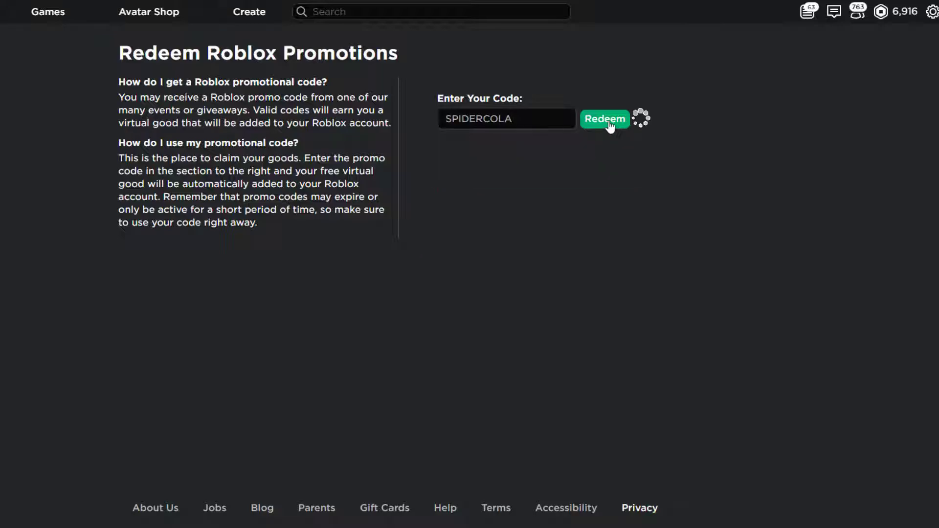
key("ctrl+Tab")
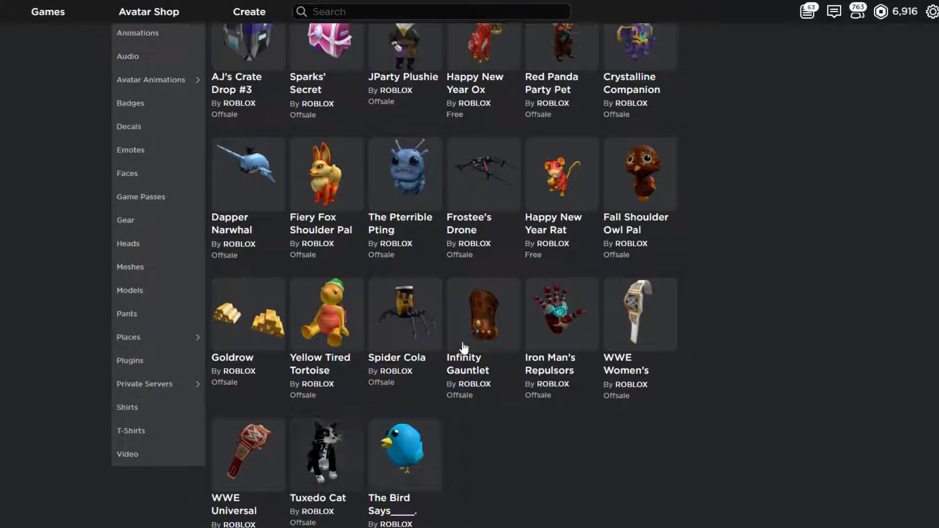
Step: Open Spider Cola in a new tab and switch between its page and The Bird Says
right_click(379, 316)
left_click(414, 325)
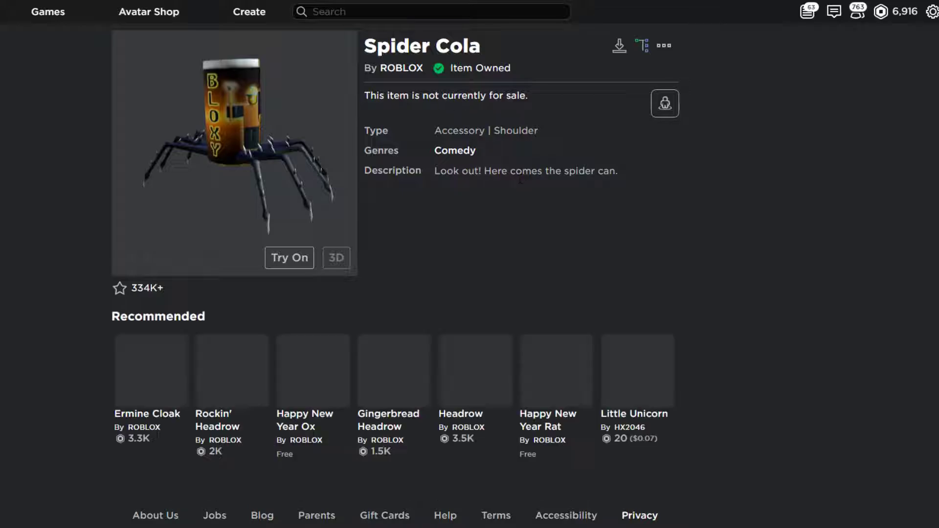
key("ctrl+Tab")
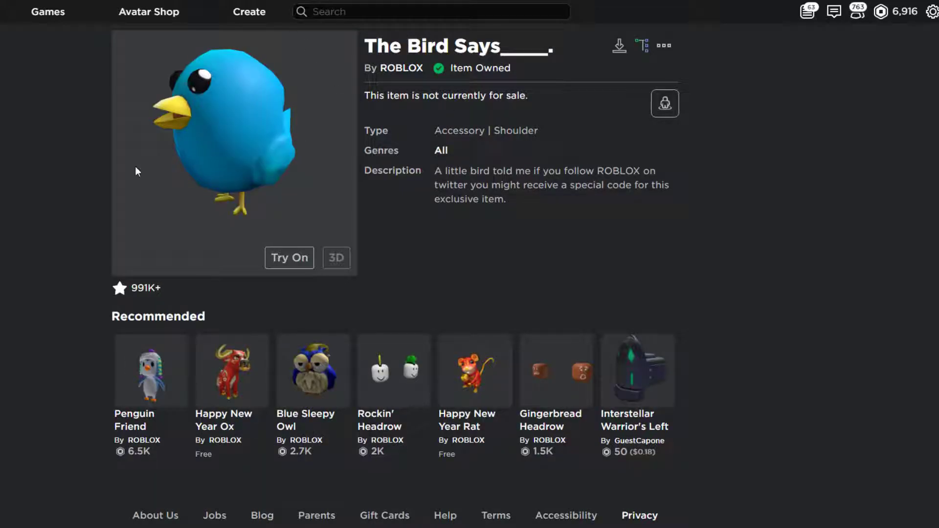
key("ctrl+Tab")
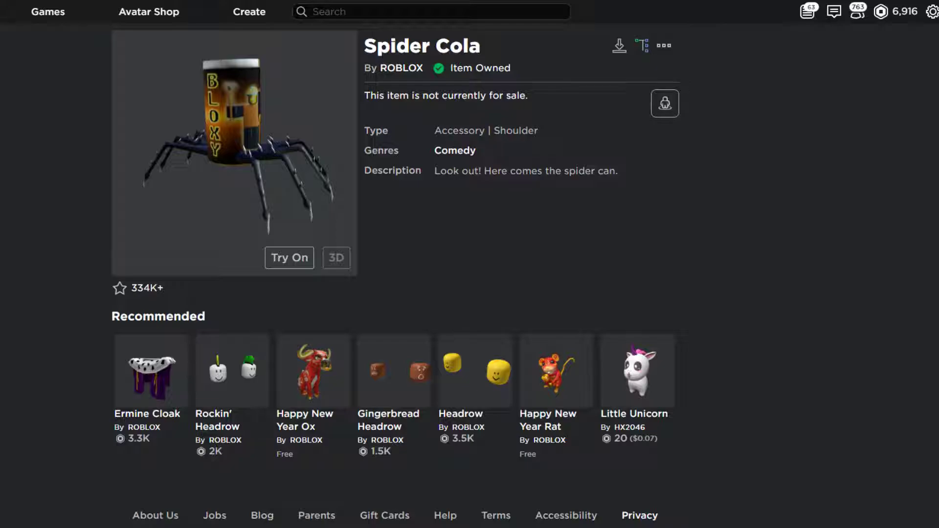
key("ctrl+Tab")
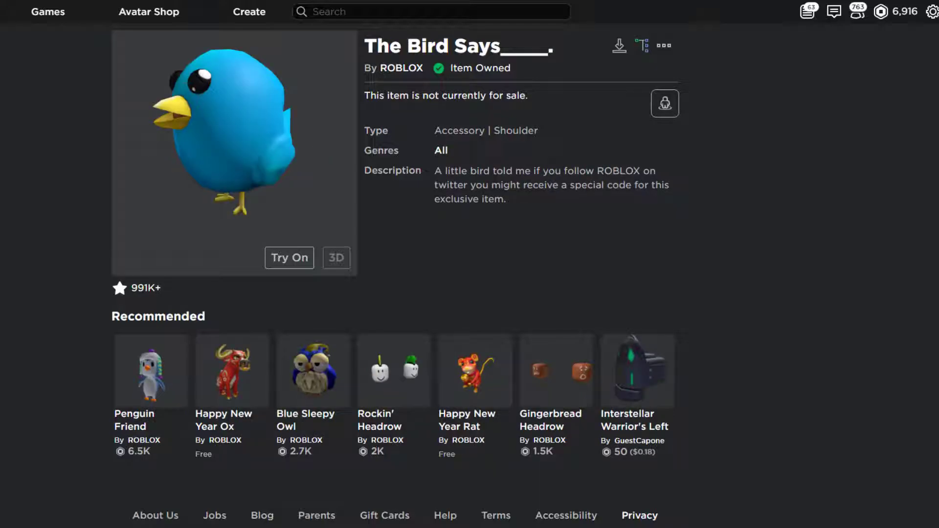